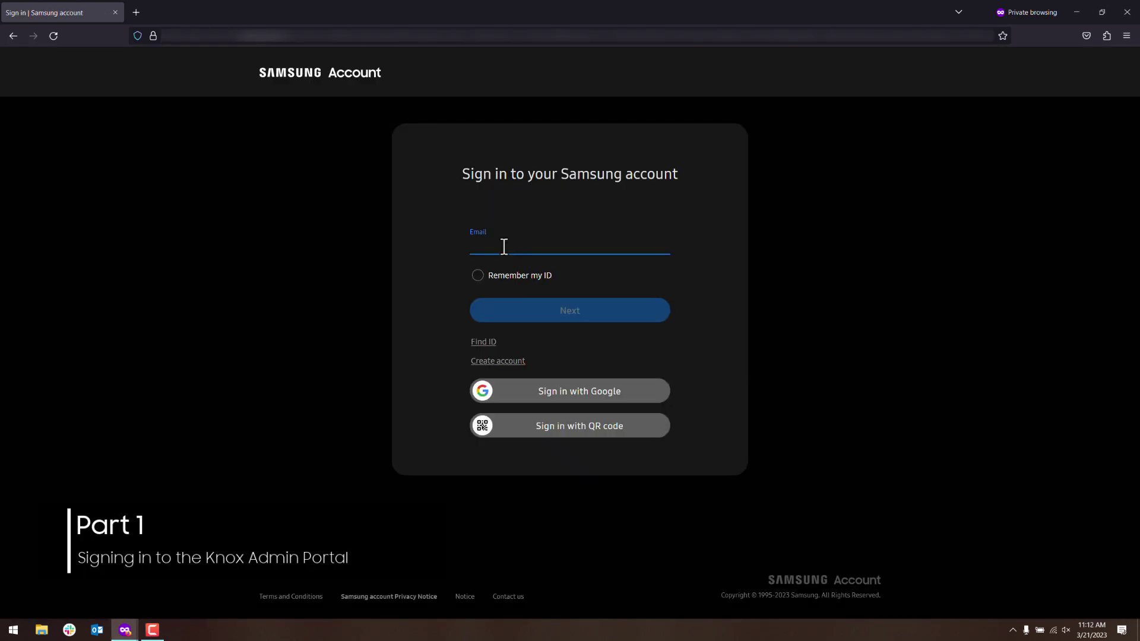
# Sign in to Samsung Account with the pasted email and password.
pyautogui.hotkey('ctrl', 'v')
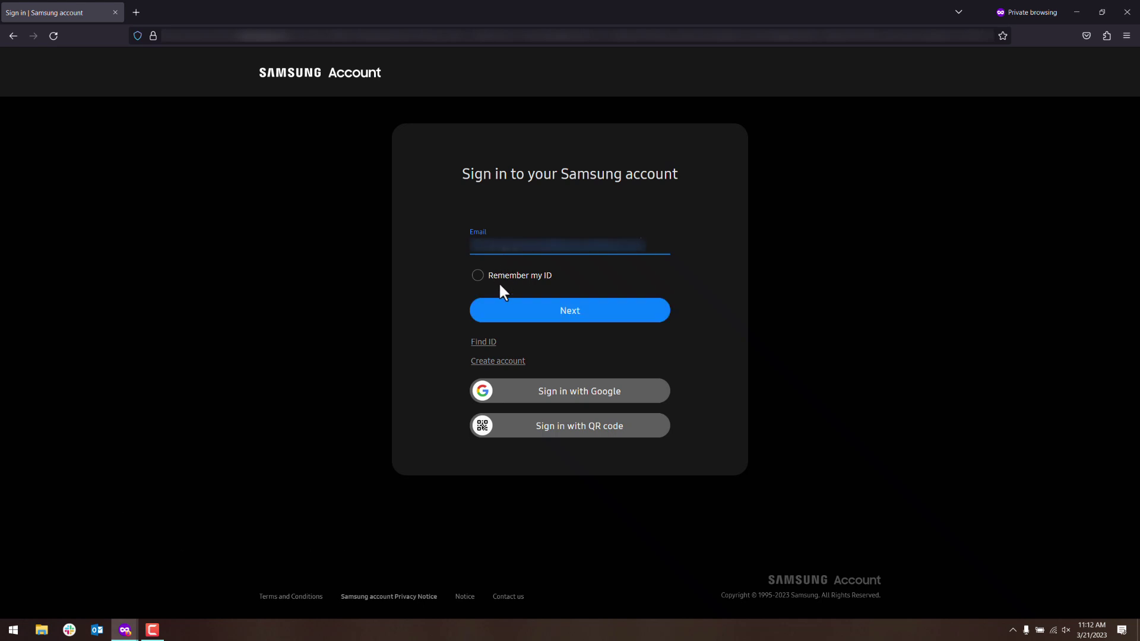
pyautogui.click(502, 311)
pyautogui.click(496, 250)
pyautogui.hotkey('ctrl', 'v')
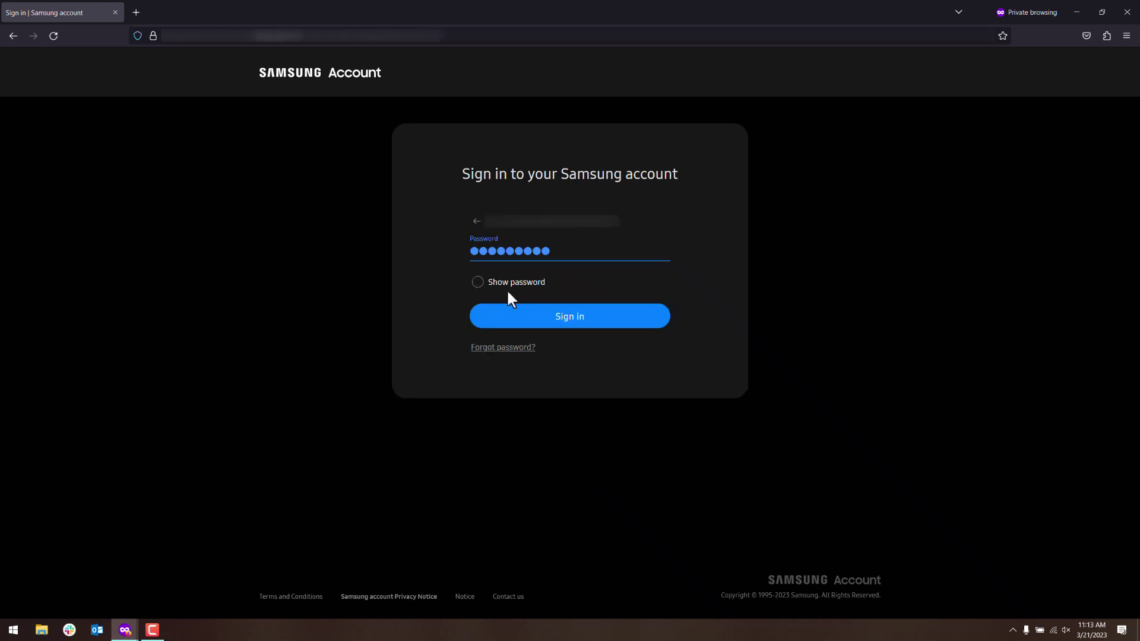
pyautogui.click(578, 324)
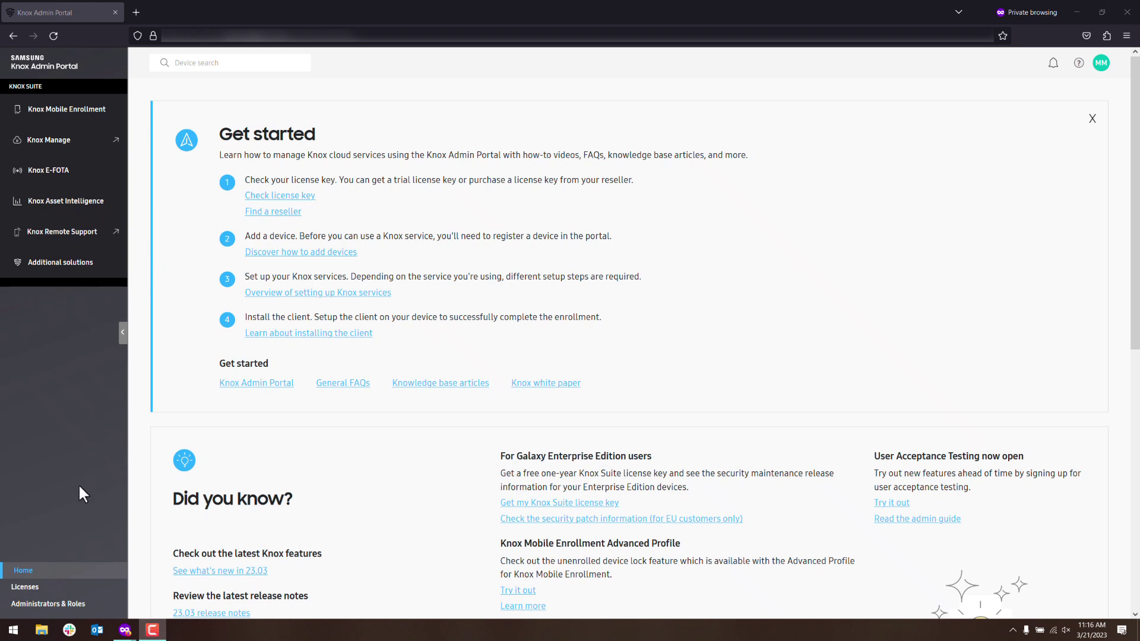
# Generate a Knox Suite trial license from the Licenses page's Get a license option.
pyautogui.click(28, 587)
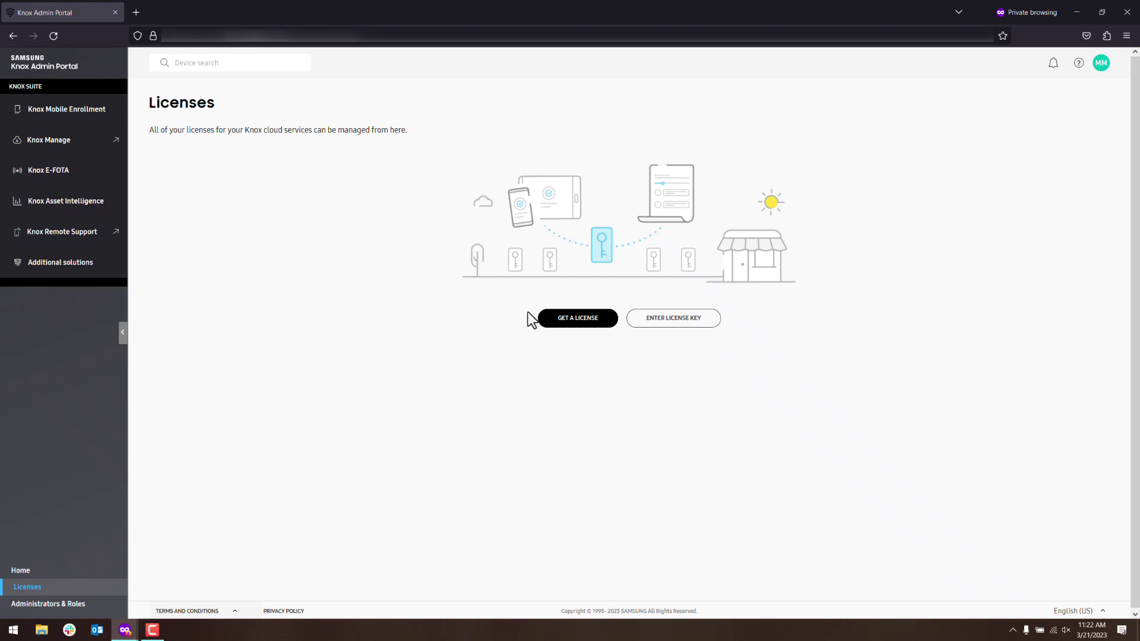
pyautogui.click(543, 323)
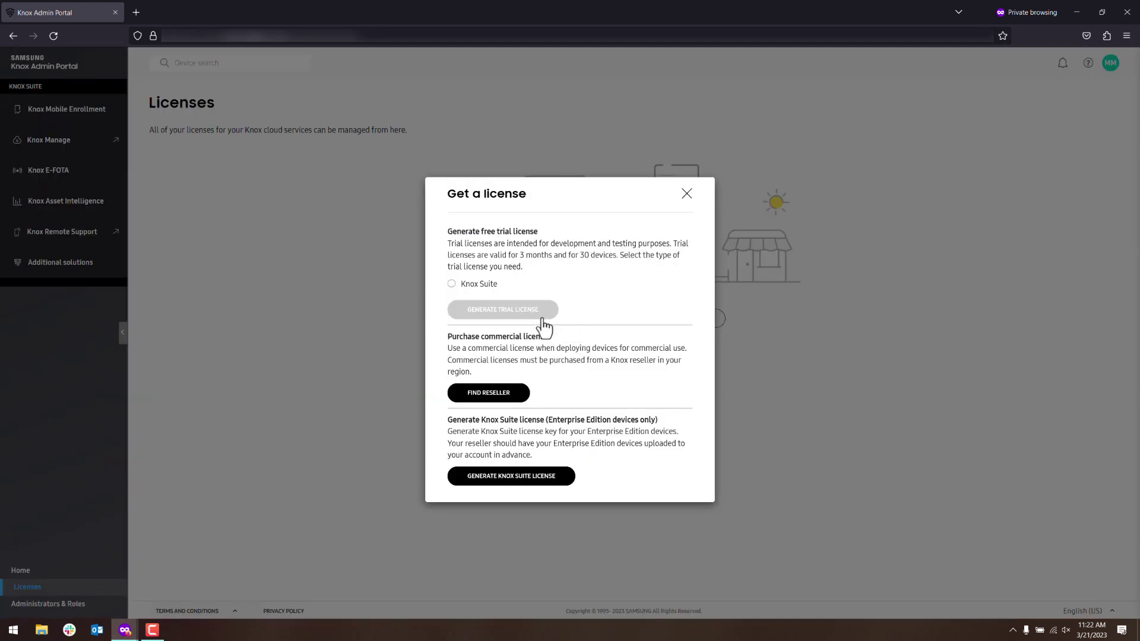
pyautogui.click(485, 293)
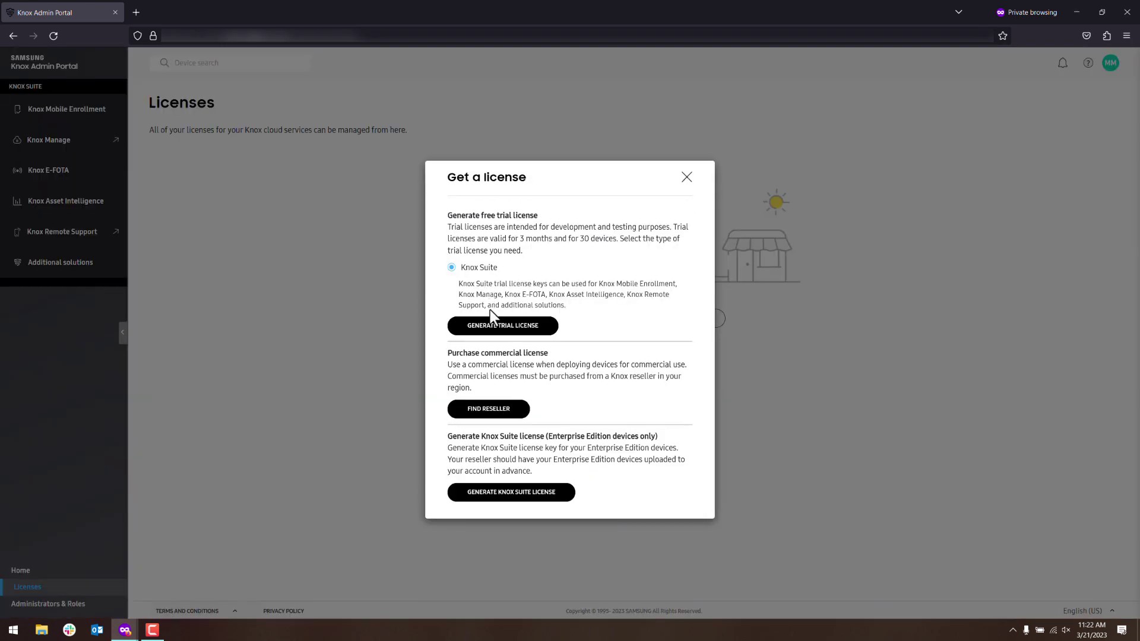
pyautogui.click(492, 325)
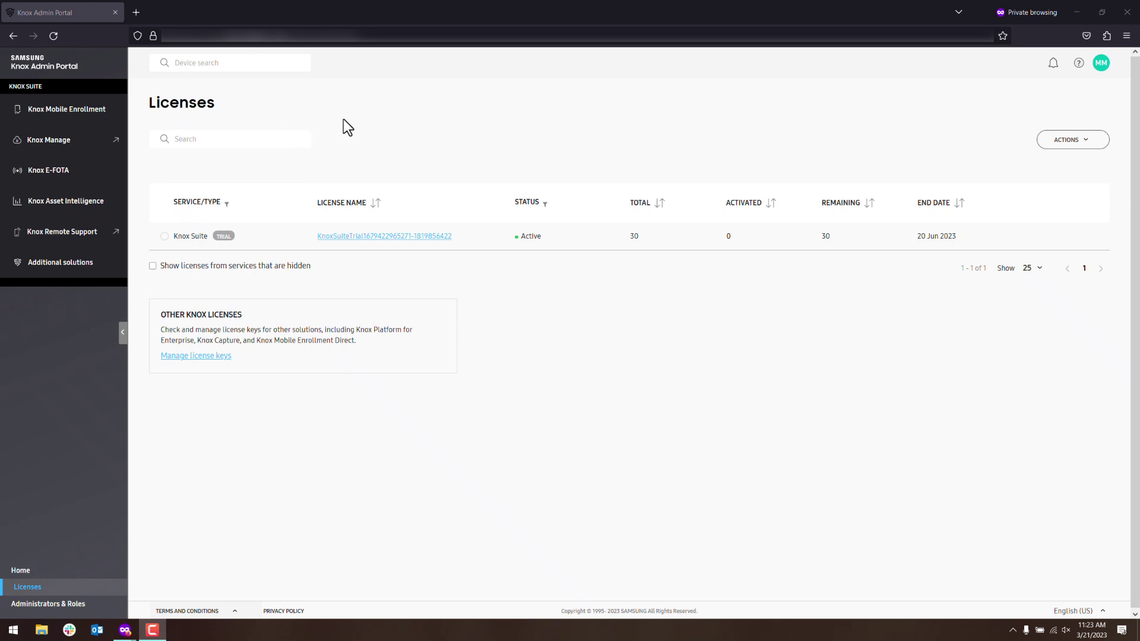
# Check the Knox E-FOTA and Knox Asset Intelligence license lists, then open Knox Manage.
pyautogui.click(68, 184)
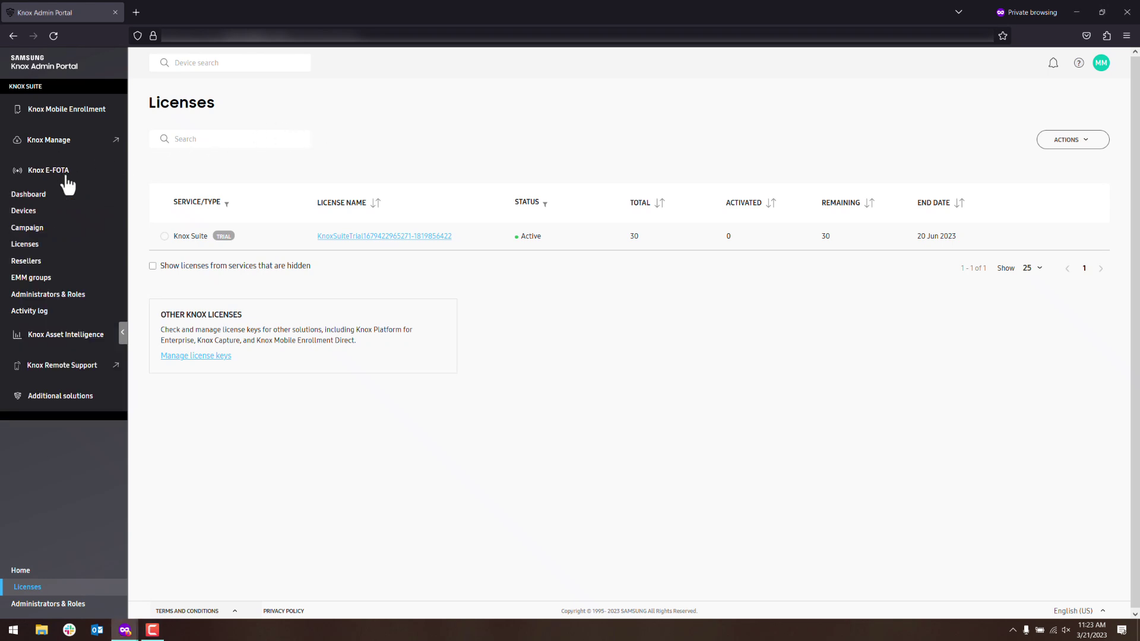
pyautogui.click(37, 249)
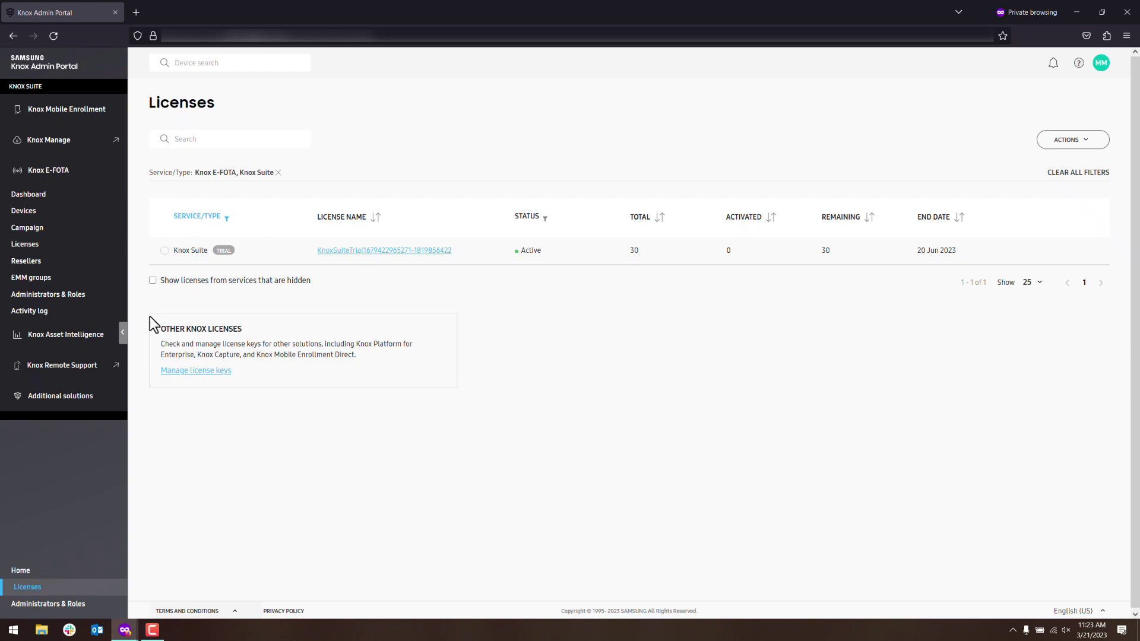
pyautogui.click(68, 338)
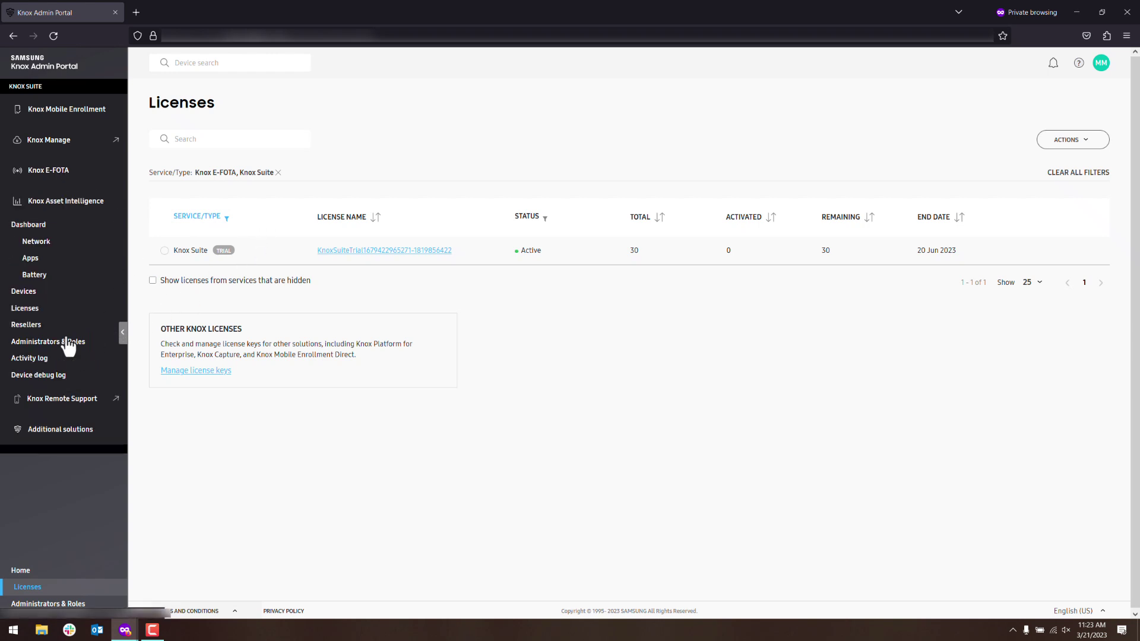
pyautogui.click(27, 310)
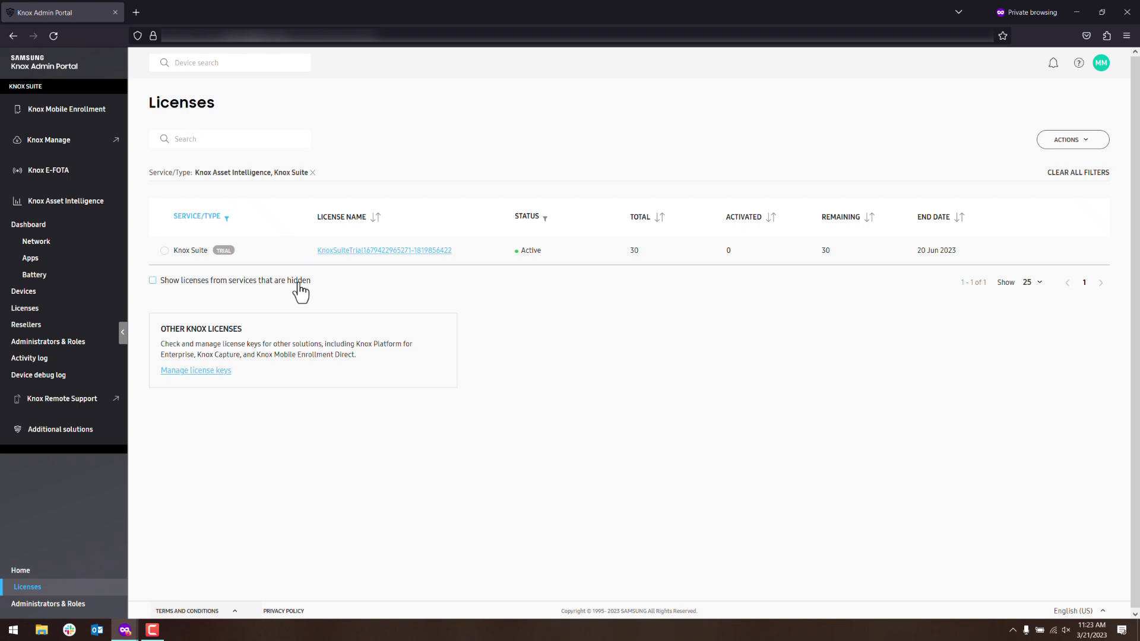
pyautogui.click(76, 145)
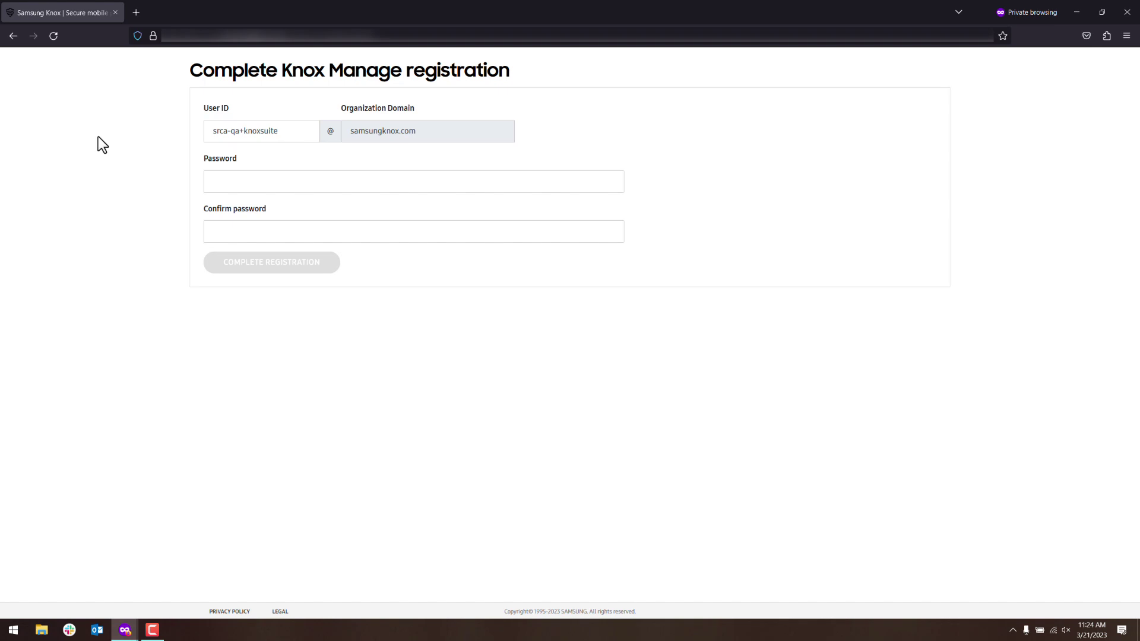
# Enter and confirm a new Knox Manage password and complete the registration.
pyautogui.click(222, 182)
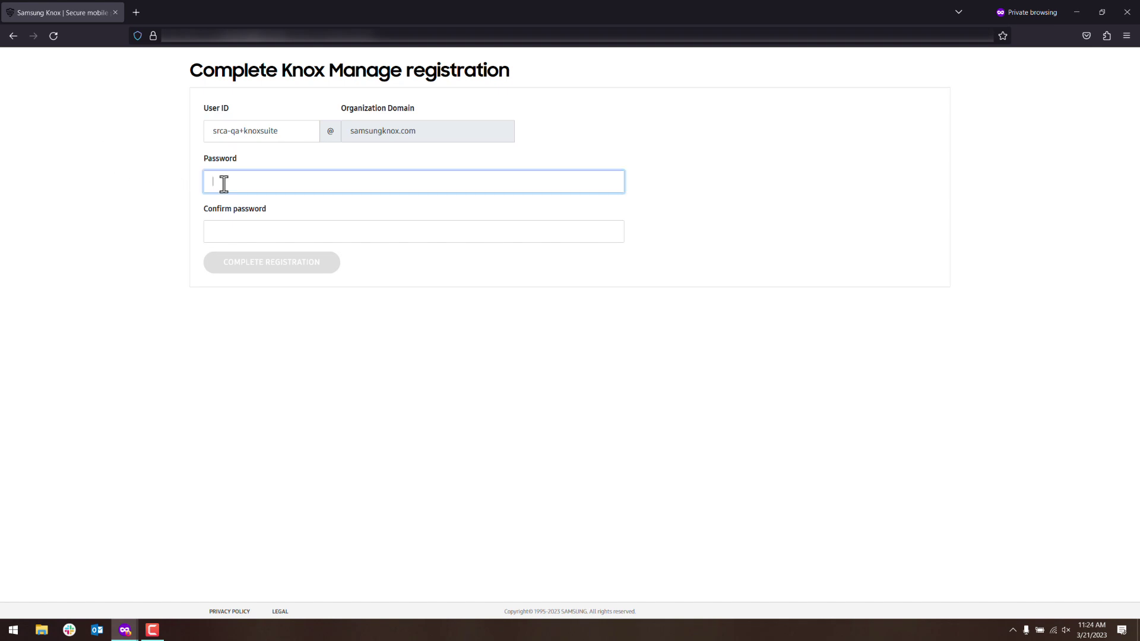
pyautogui.press('Return')
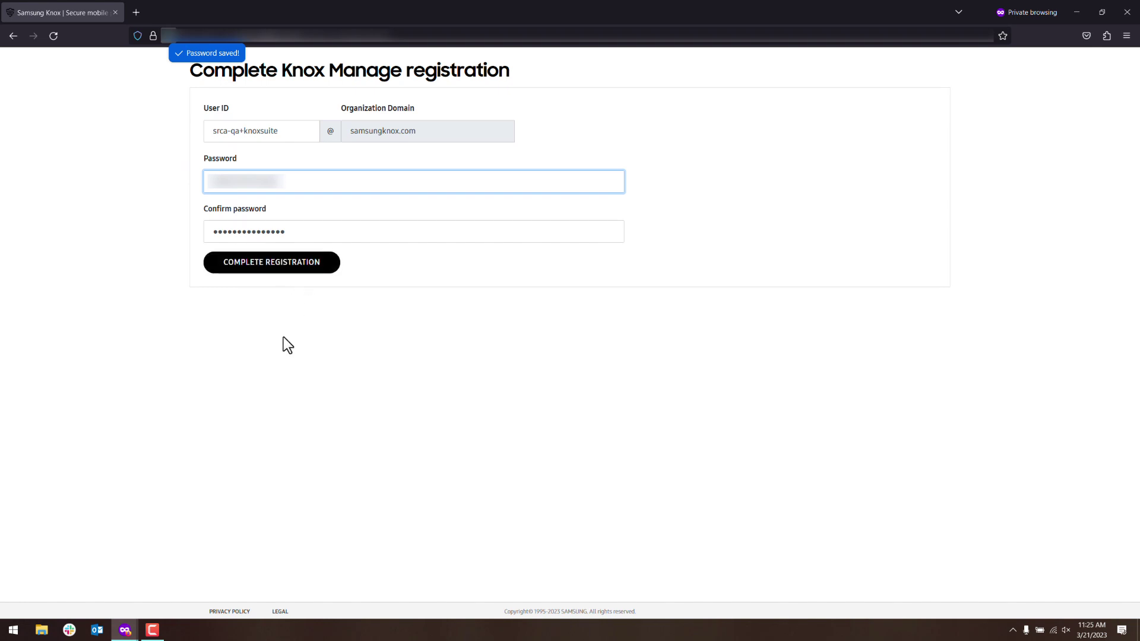
pyautogui.click(284, 336)
pyautogui.click(284, 269)
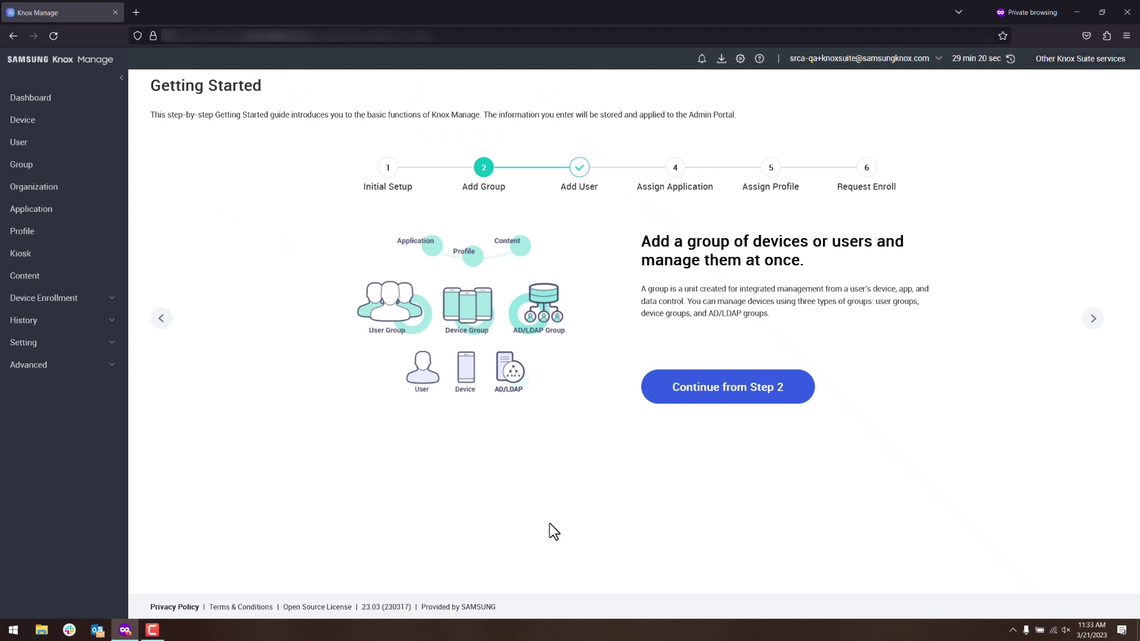
# Open the License page under Setting in Knox Manage.
pyautogui.click(114, 346)
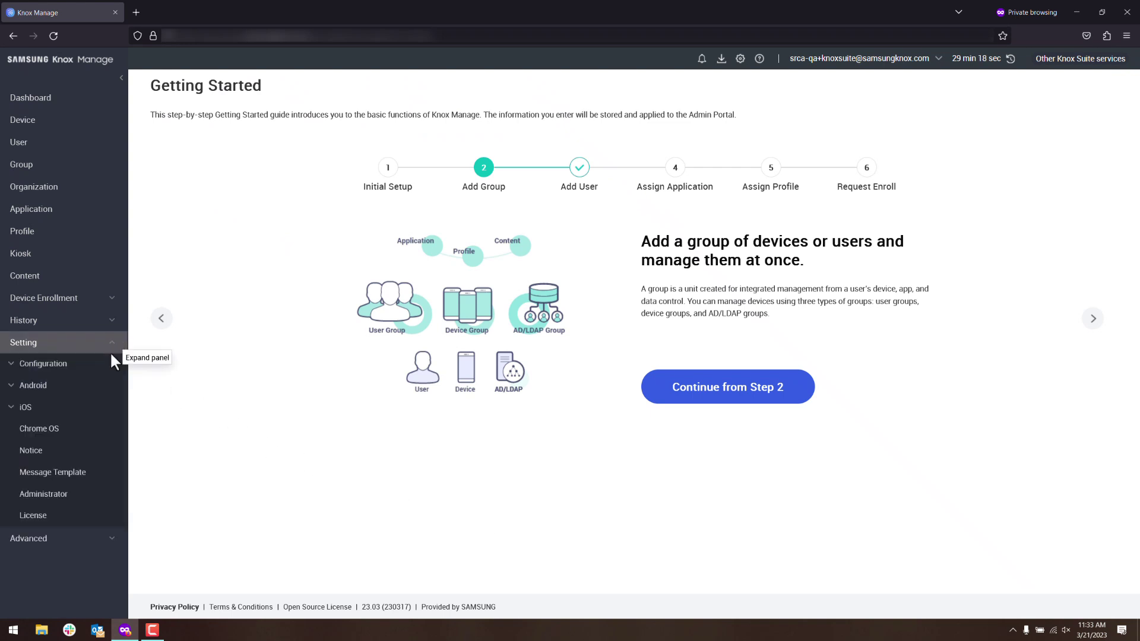
pyautogui.click(78, 510)
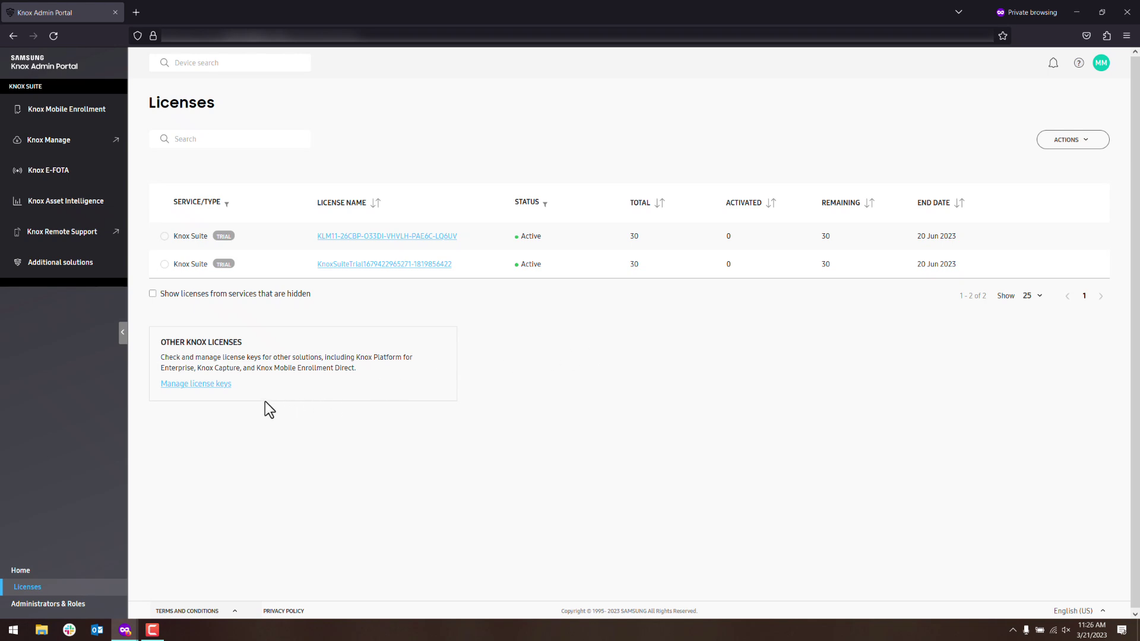
# Generate a Knox Capture Scandit Edition trial key from the Manage license keys page.
pyautogui.click(227, 386)
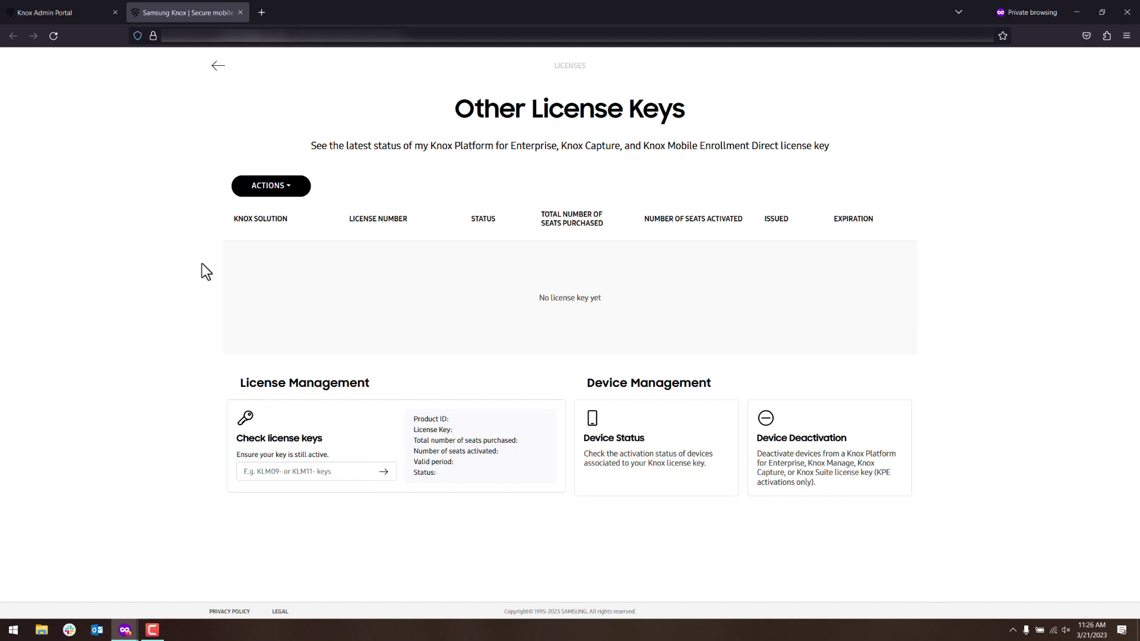
pyautogui.click(289, 188)
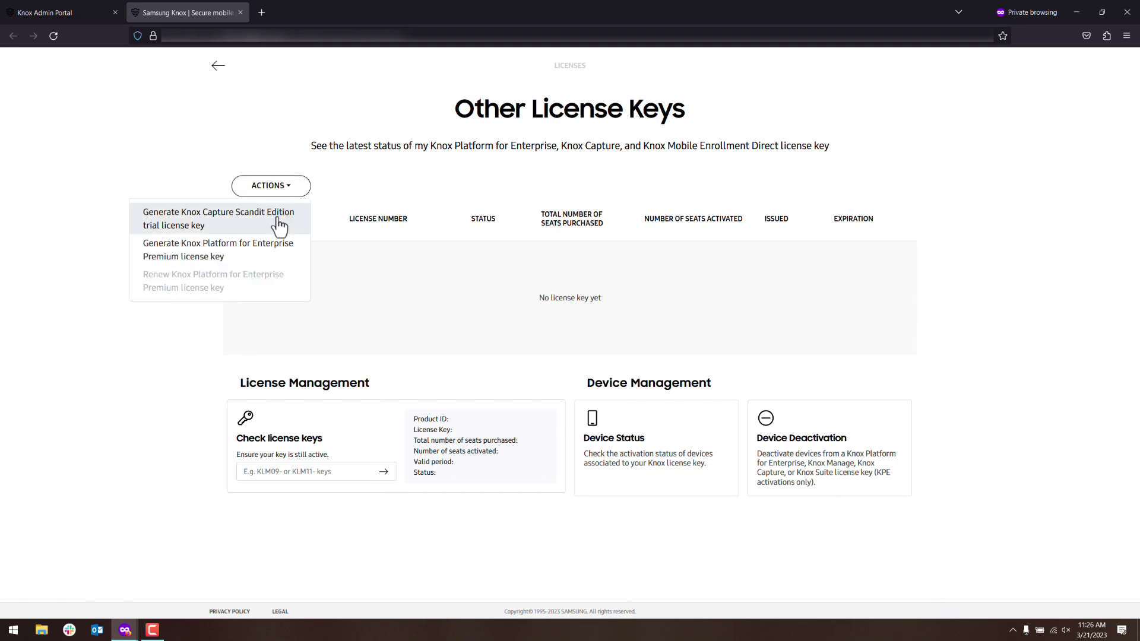
pyautogui.click(279, 226)
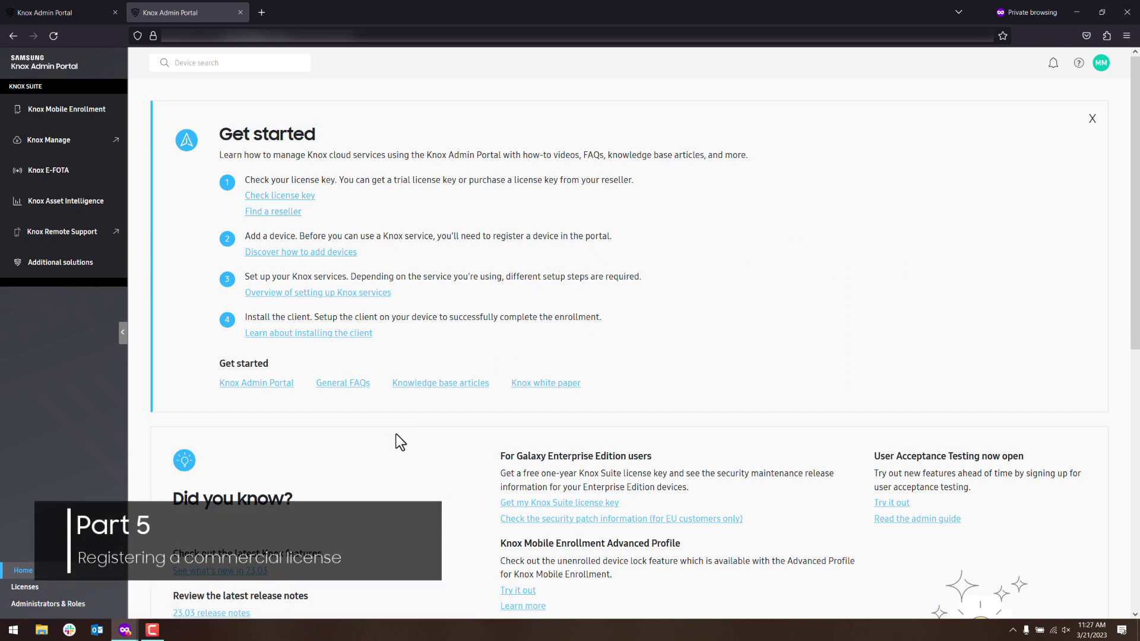
# Open Get a license from the Licenses page and find a reseller for a commercial license.
pyautogui.click(102, 588)
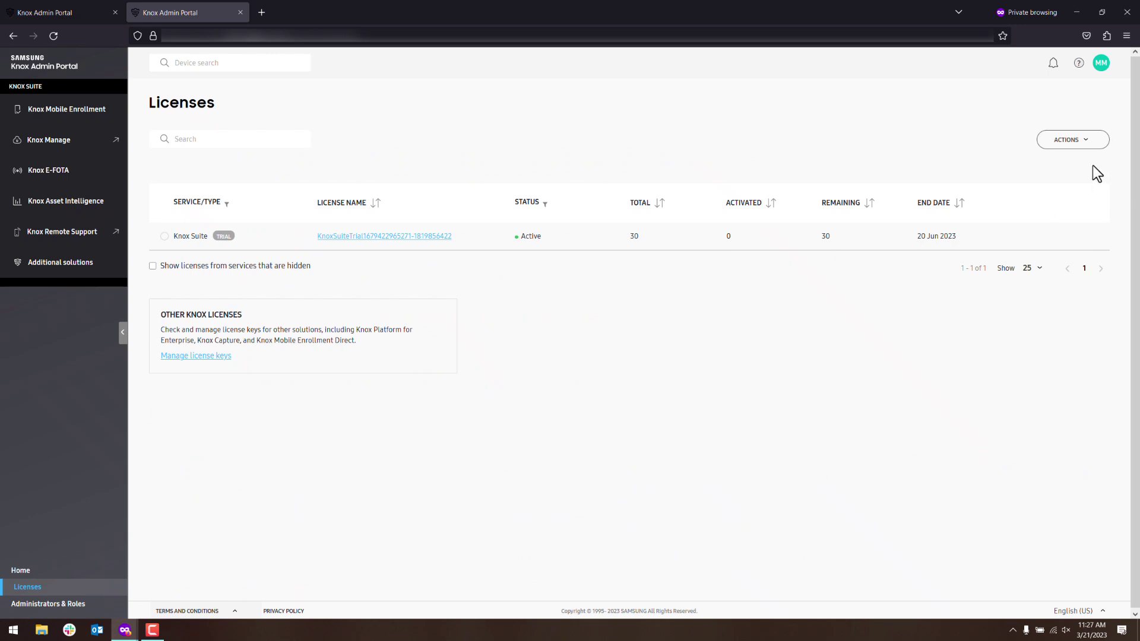
pyautogui.click(1083, 140)
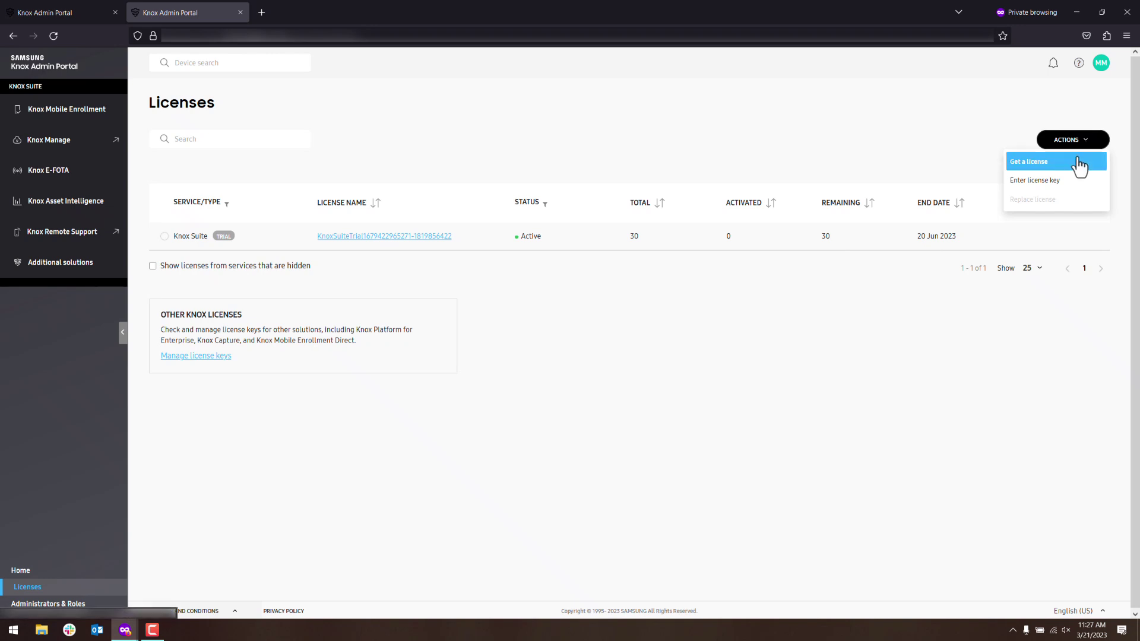
pyautogui.click(1079, 163)
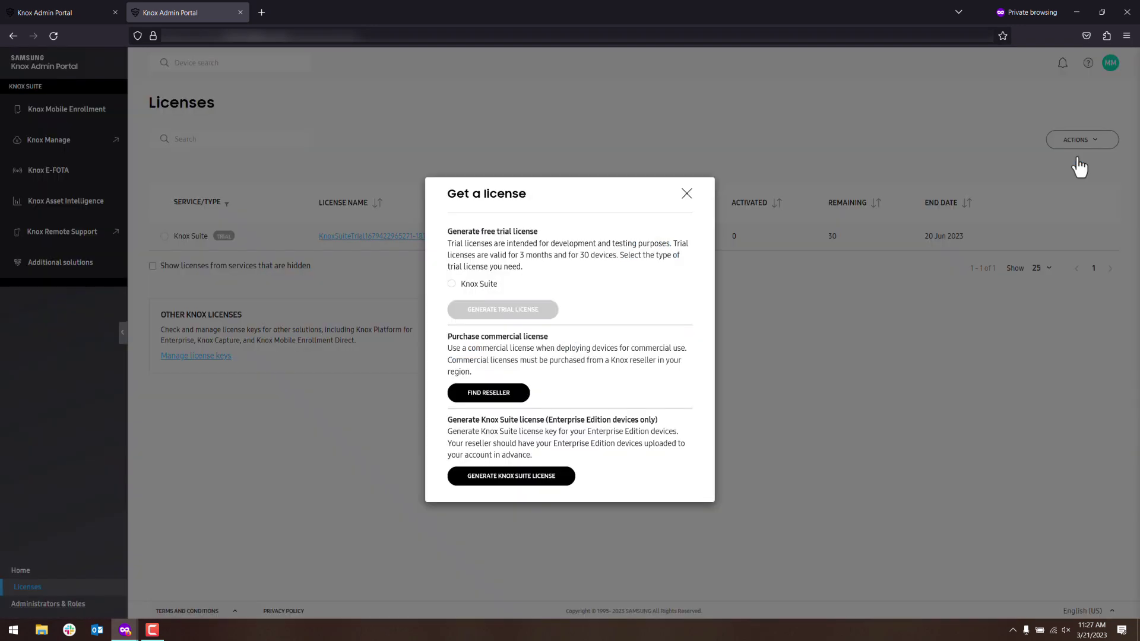
pyautogui.click(511, 398)
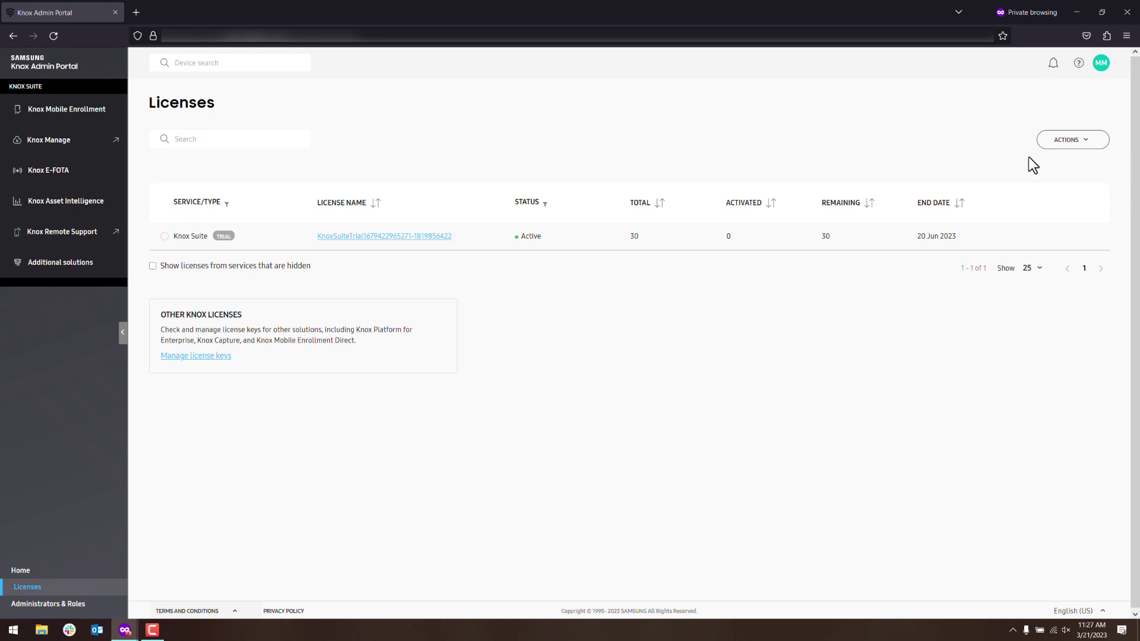
pyautogui.click(1069, 151)
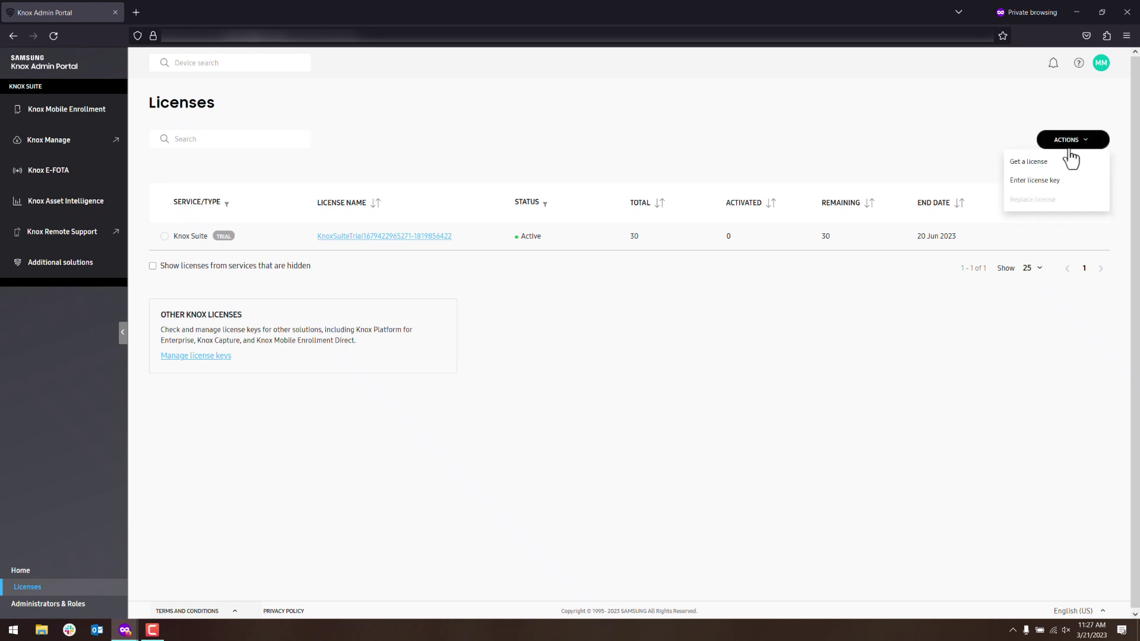
pyautogui.click(1076, 182)
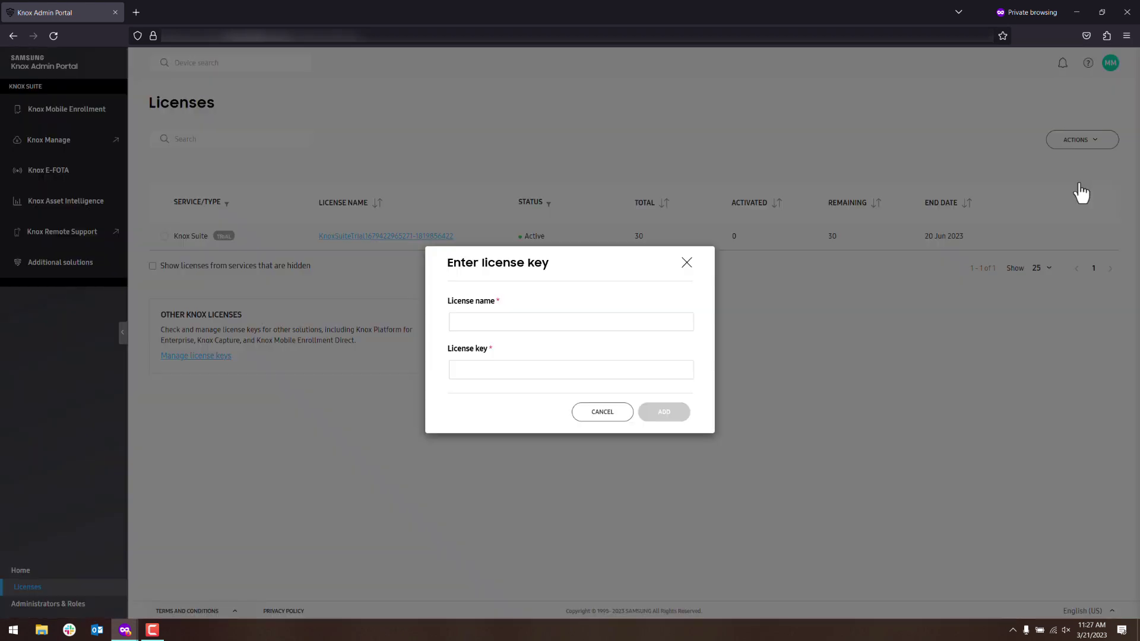
pyautogui.click(602, 324)
pyautogui.write('Commercial License')
pyautogui.press('Tab')
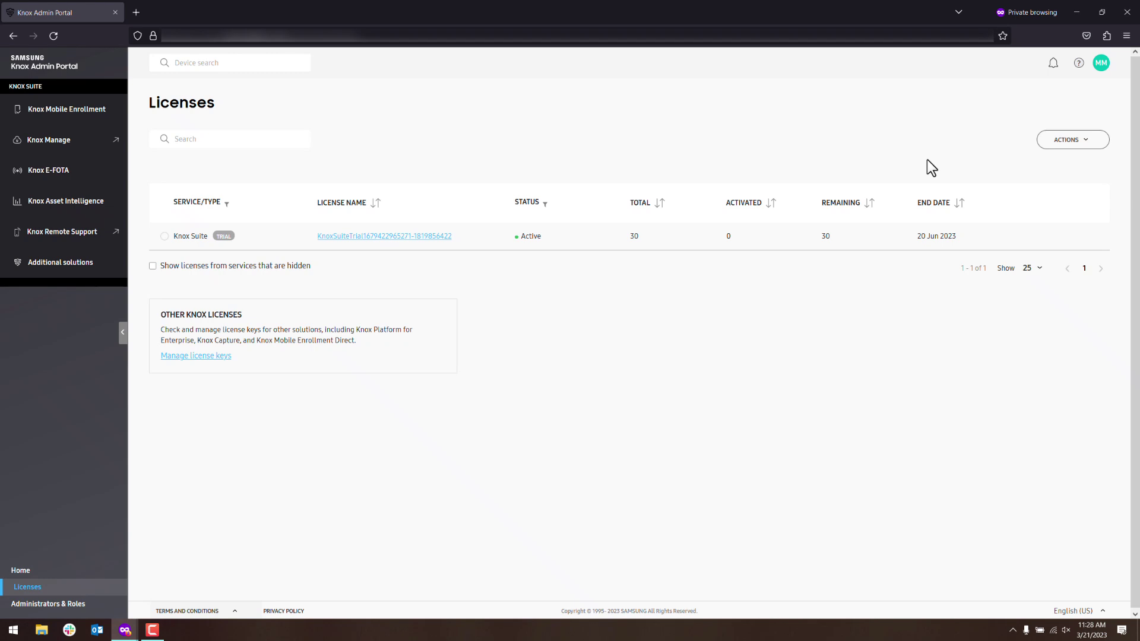
# Open the Licenses item under Knox E-FOTA to see its Knox Suite trial license.
pyautogui.click(66, 181)
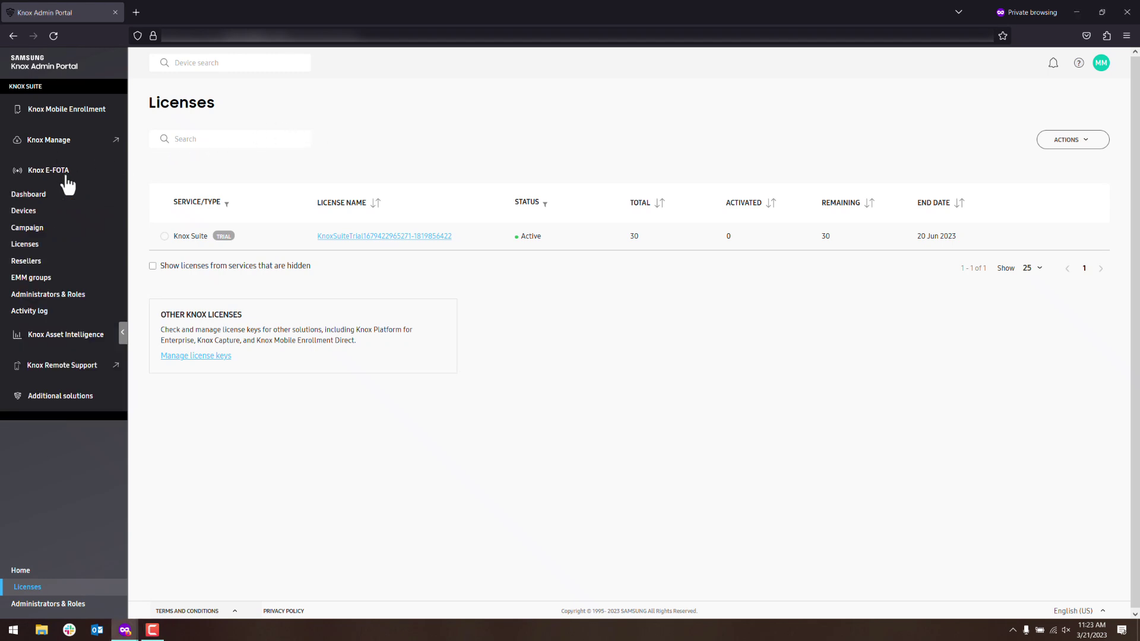
pyautogui.click(37, 247)
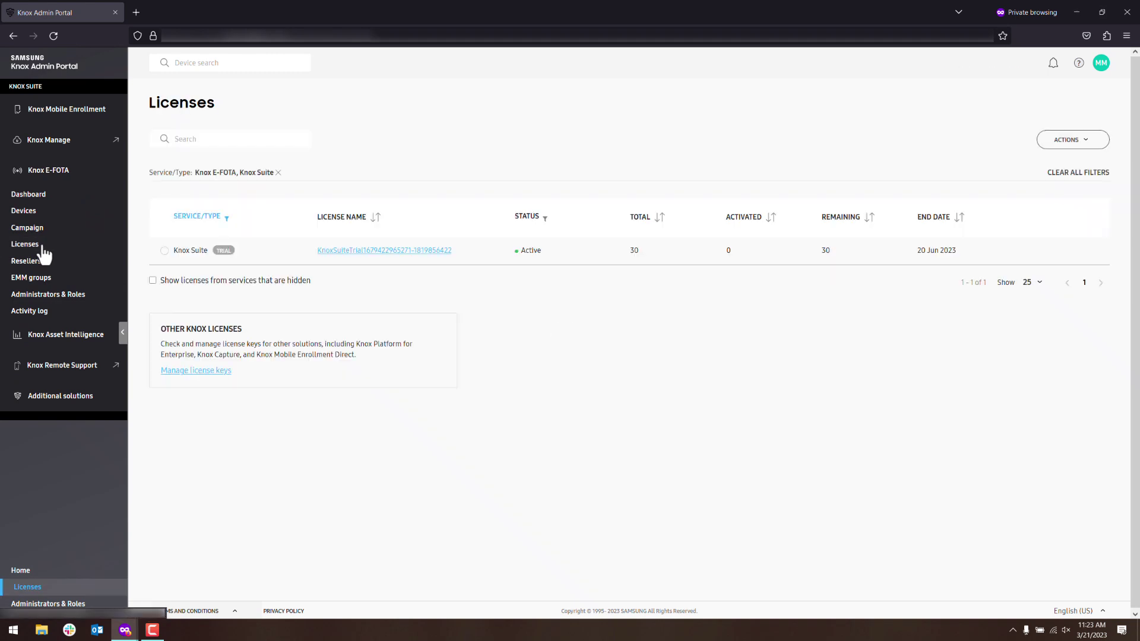